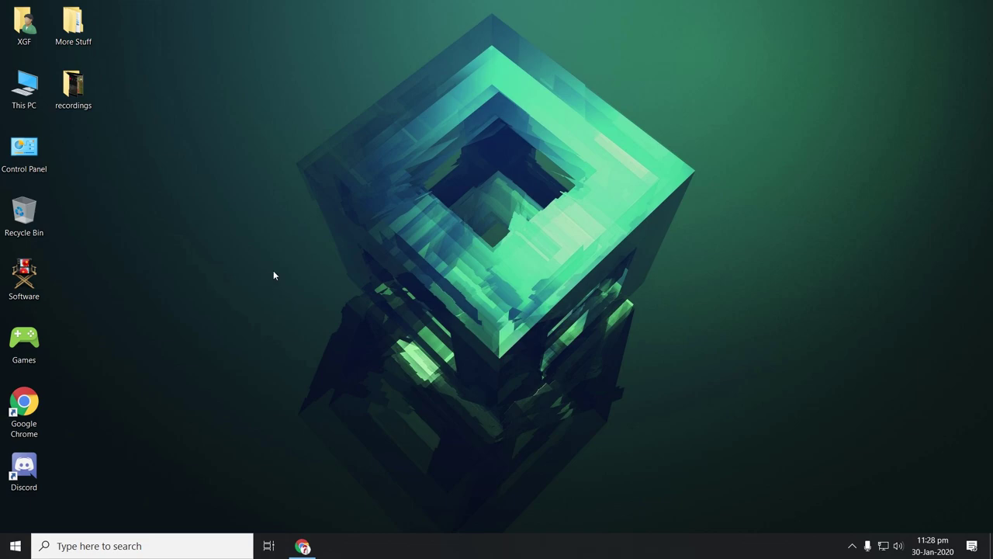
# - Bring the Epic Games Store back in Chrome and go to its sign-in page
pyautogui.click(303, 546)
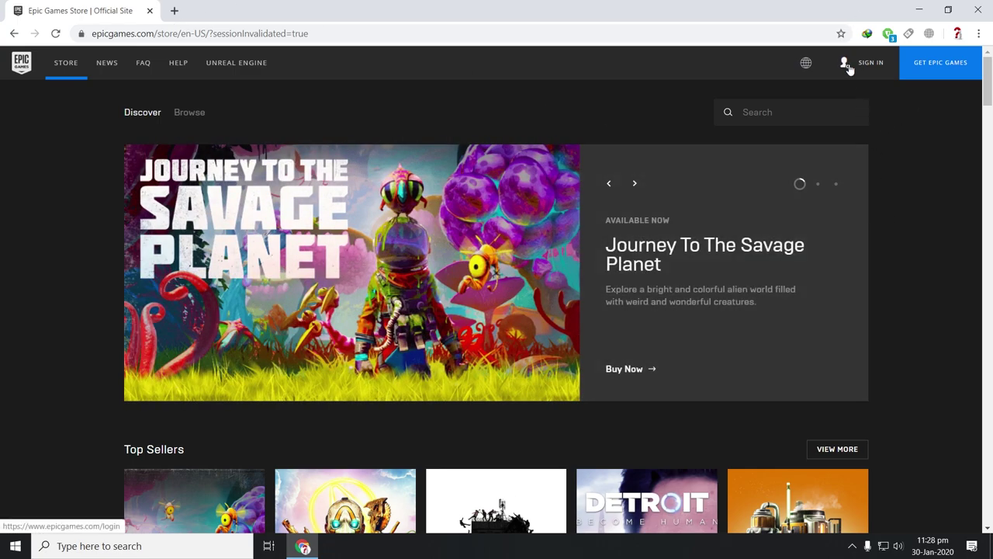
pyautogui.click(847, 66)
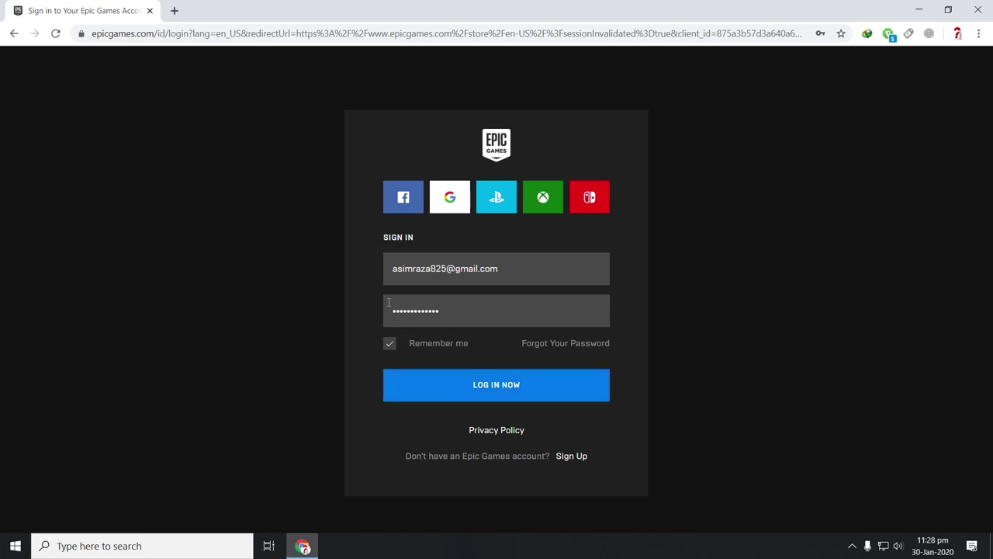
# - Log in with the prefilled account details and pass the human-verification captcha
pyautogui.click(501, 385)
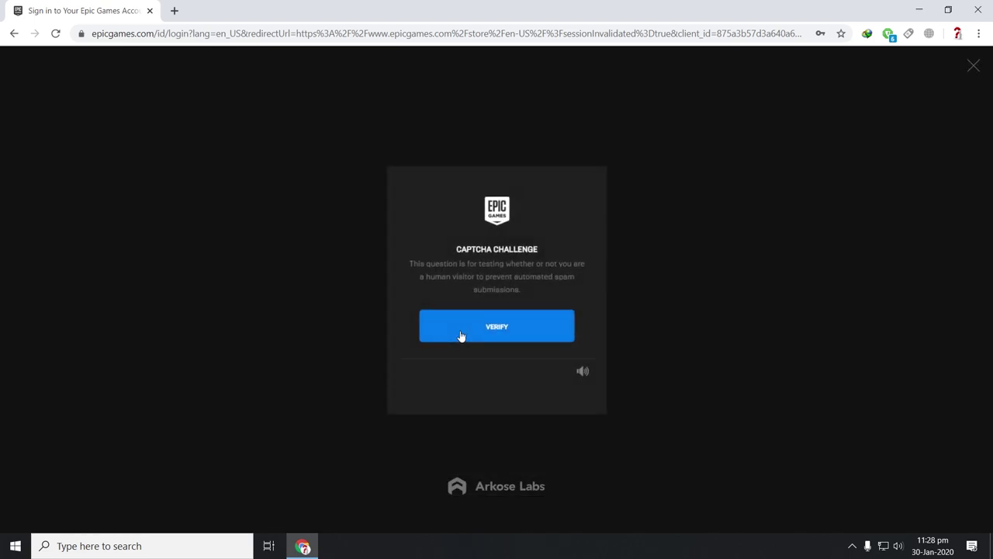
pyautogui.click(464, 330)
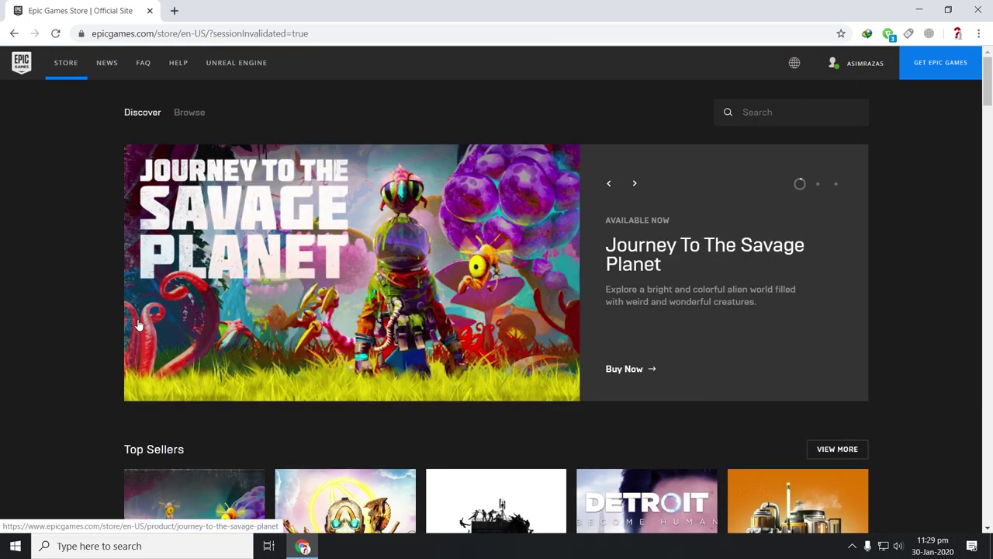
# - Scroll down to the Free Games row and open the Farming Simulator 19 store page
pyautogui.scroll(-4, 81, 151)
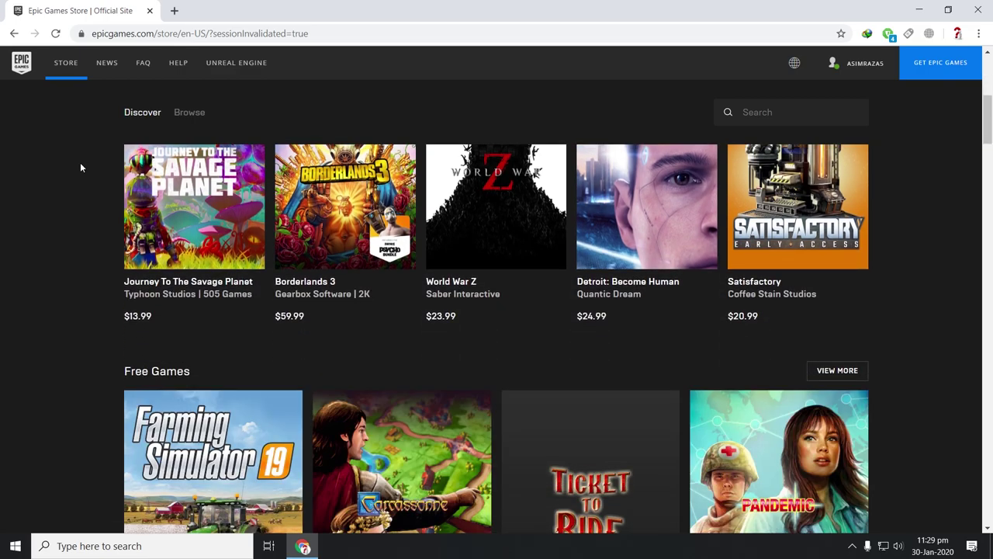
pyautogui.scroll(-3, 80, 243)
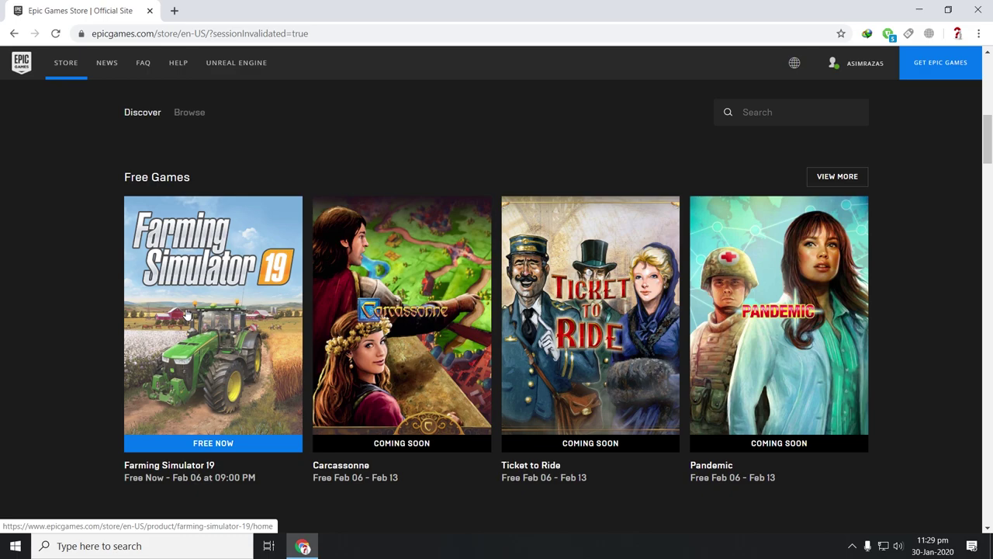
pyautogui.click(190, 299)
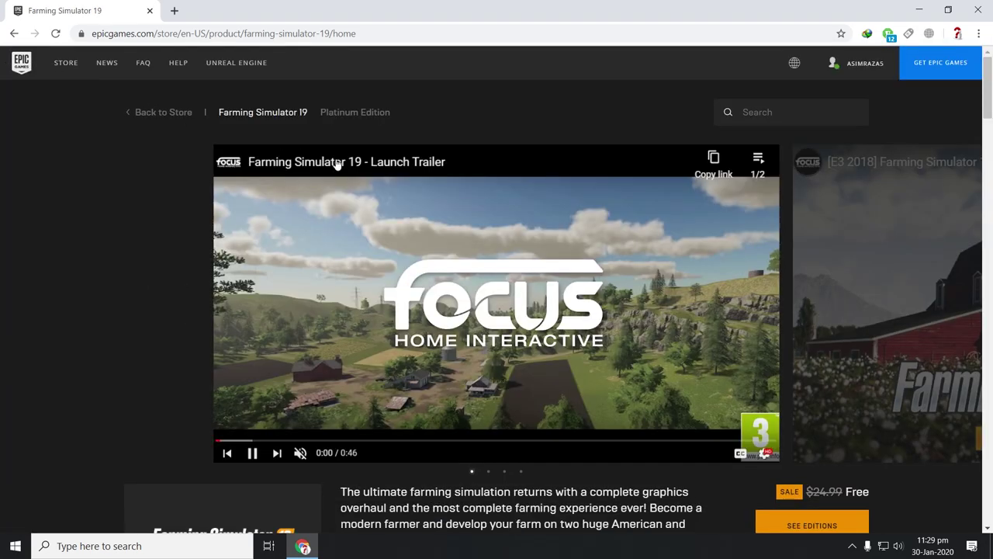
# - Jump to Farming Simulator 19's Editions and review the free standard and coming-soon Platinum editions
pyautogui.scroll(-3, 438, 190)
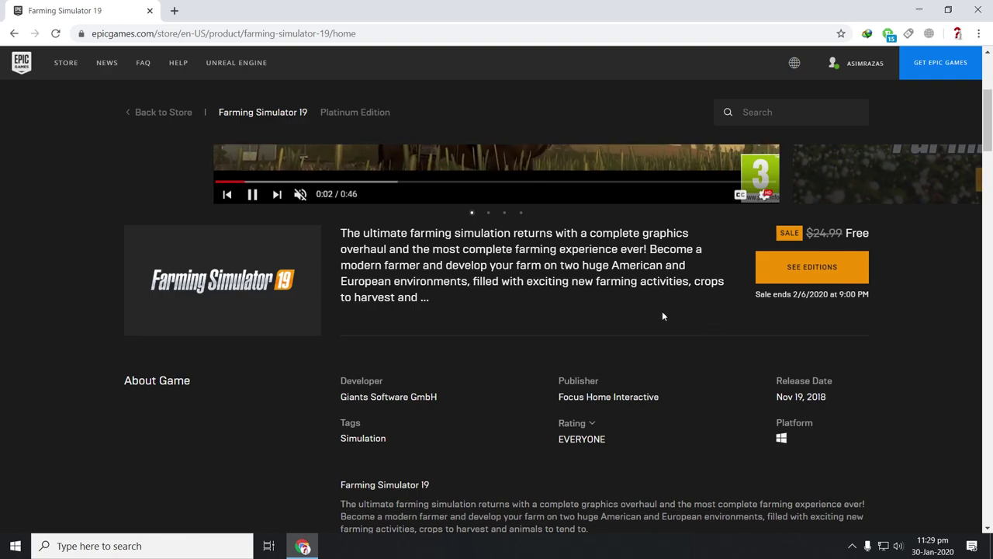
pyautogui.click(811, 267)
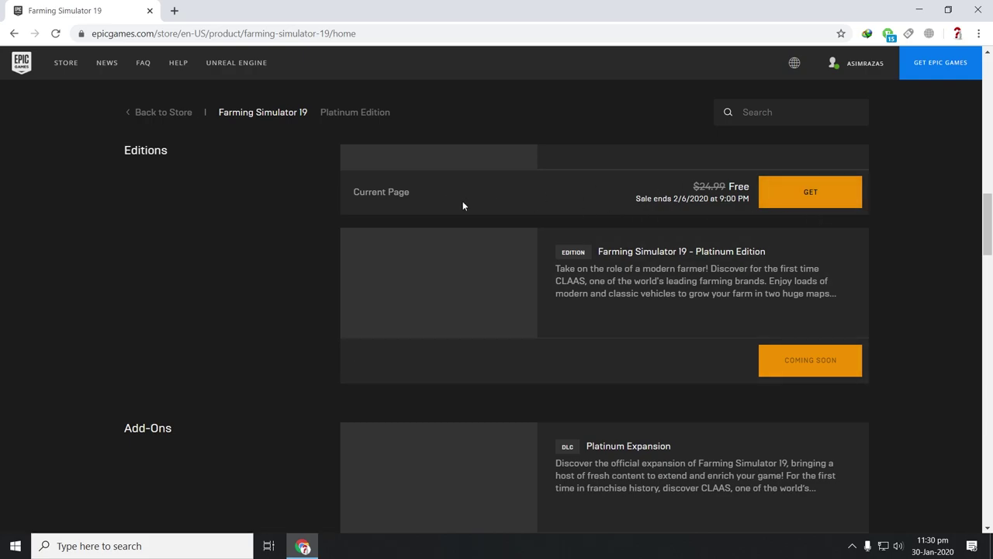
pyautogui.scroll(2, 164, 254)
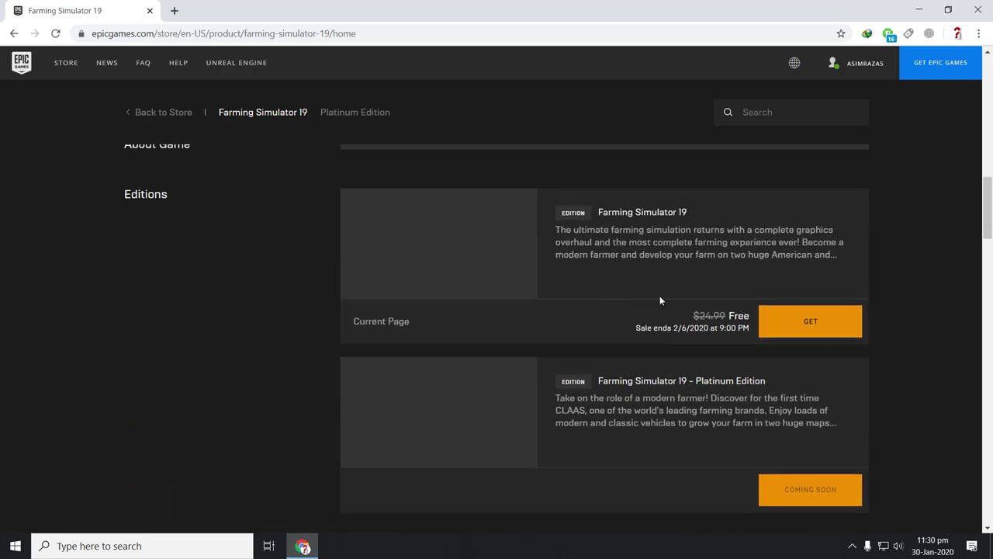
pyautogui.scroll(1, 583, 274)
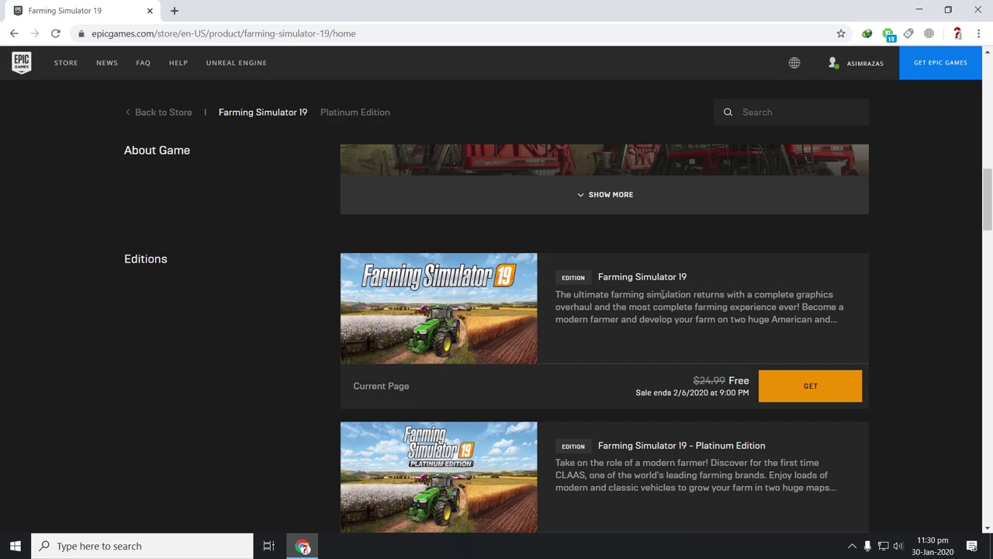
pyautogui.scroll(-2, 703, 280)
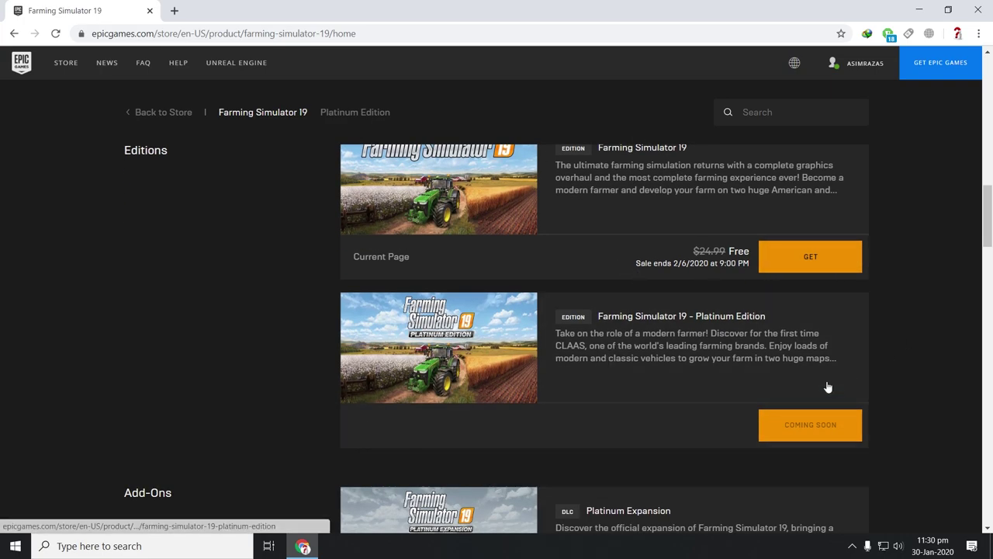
pyautogui.scroll(-2, 776, 411)
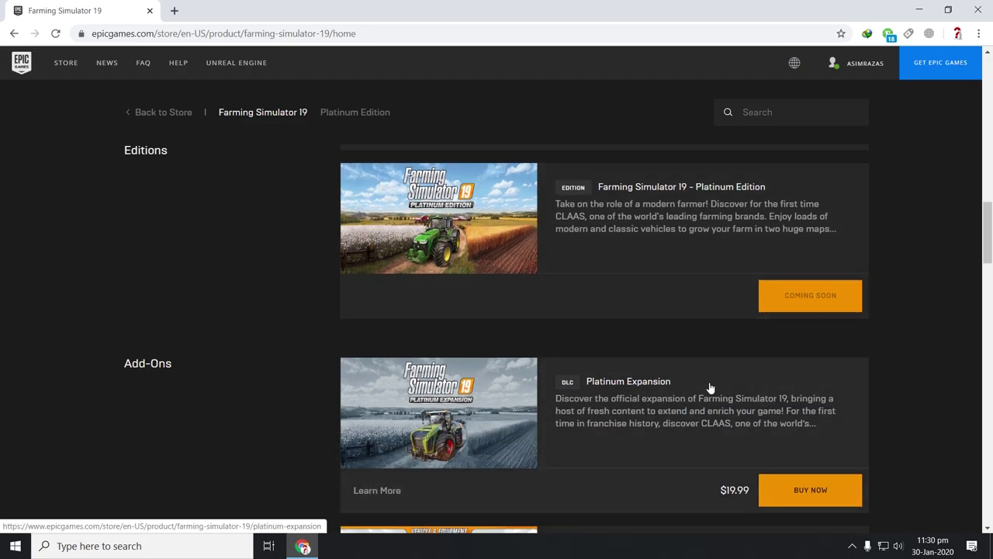
pyautogui.scroll(-3, 707, 388)
pyautogui.scroll(-3, 781, 383)
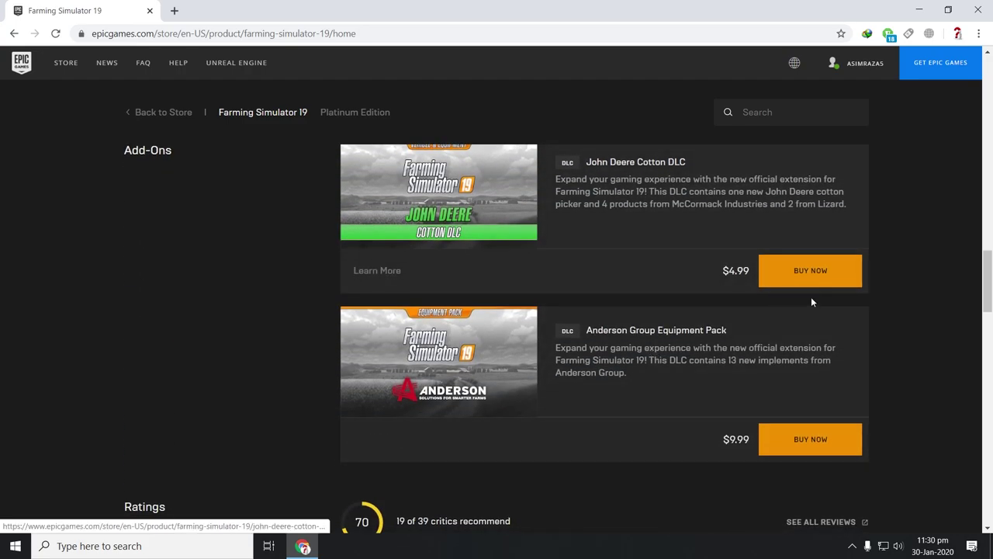
pyautogui.scroll(1, 797, 378)
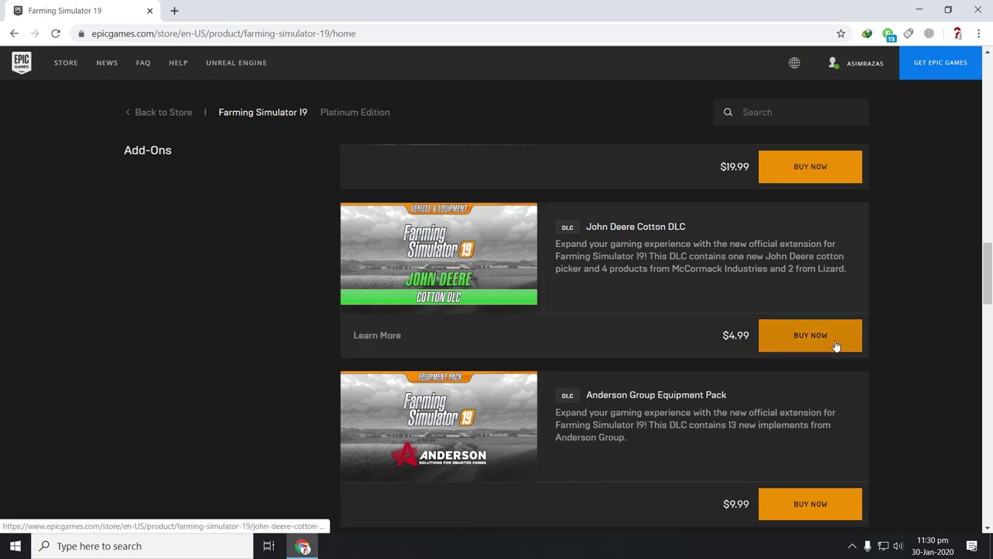
pyautogui.scroll(-1, 836, 346)
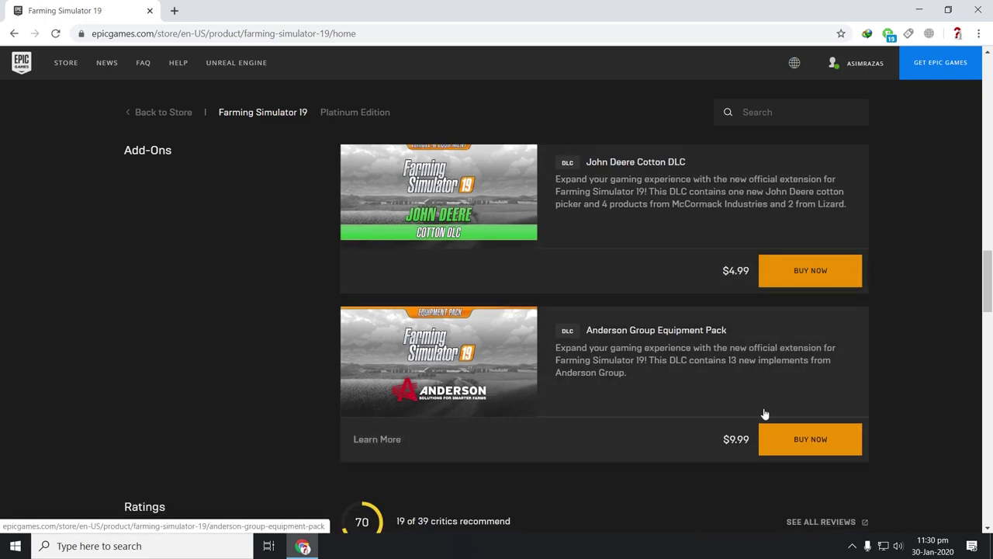
pyautogui.scroll(4, 772, 412)
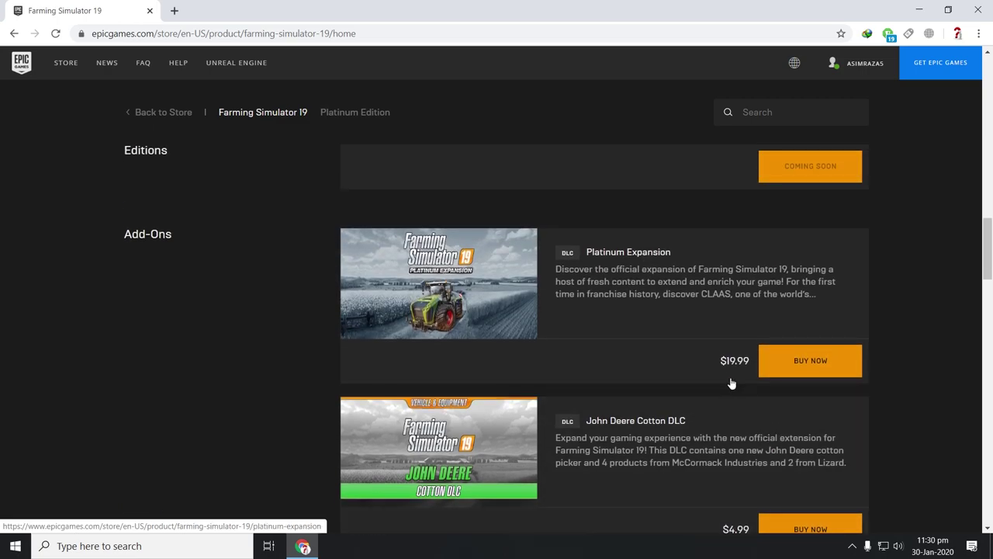
pyautogui.scroll(1, 676, 341)
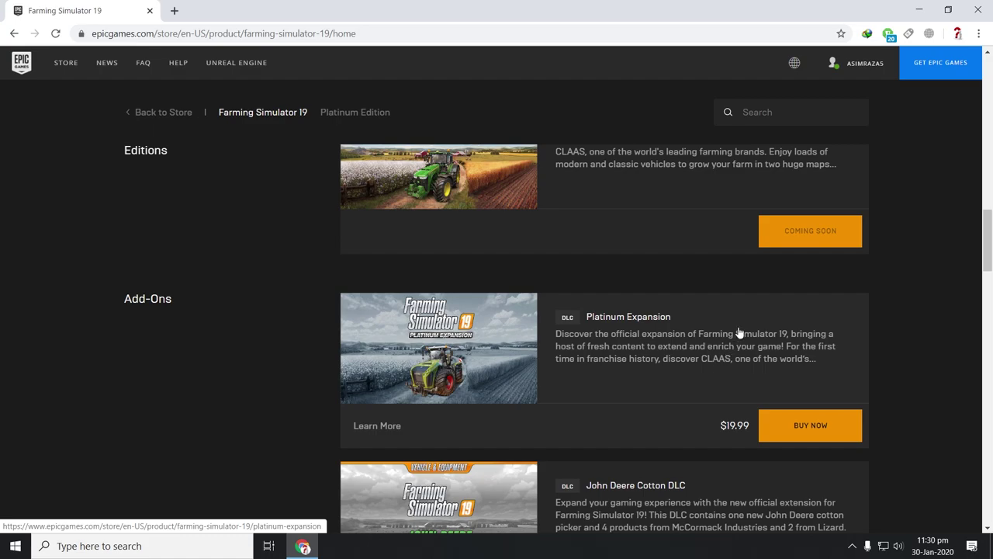
pyautogui.scroll(1, 728, 333)
pyautogui.scroll(1, 727, 334)
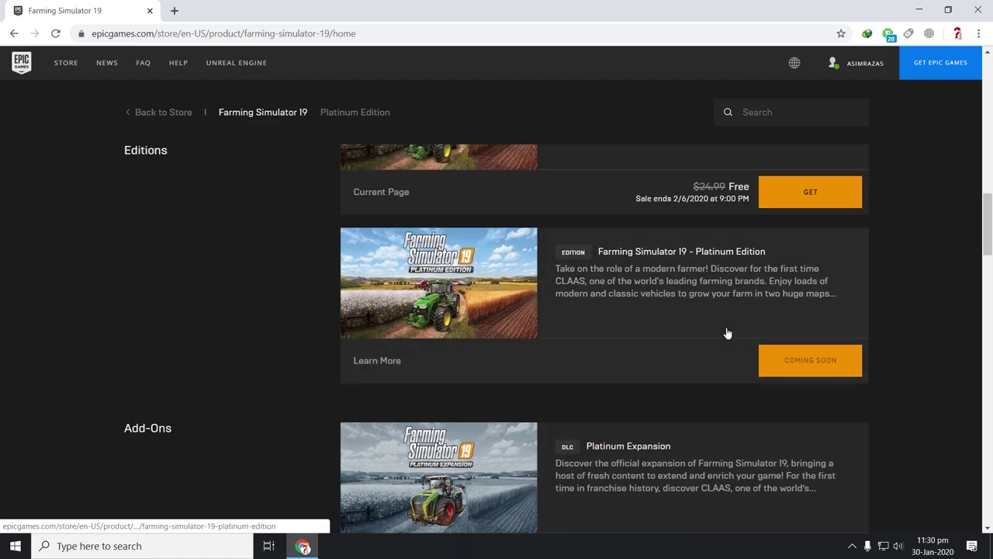
pyautogui.scroll(-1, 728, 334)
pyautogui.scroll(3, 572, 348)
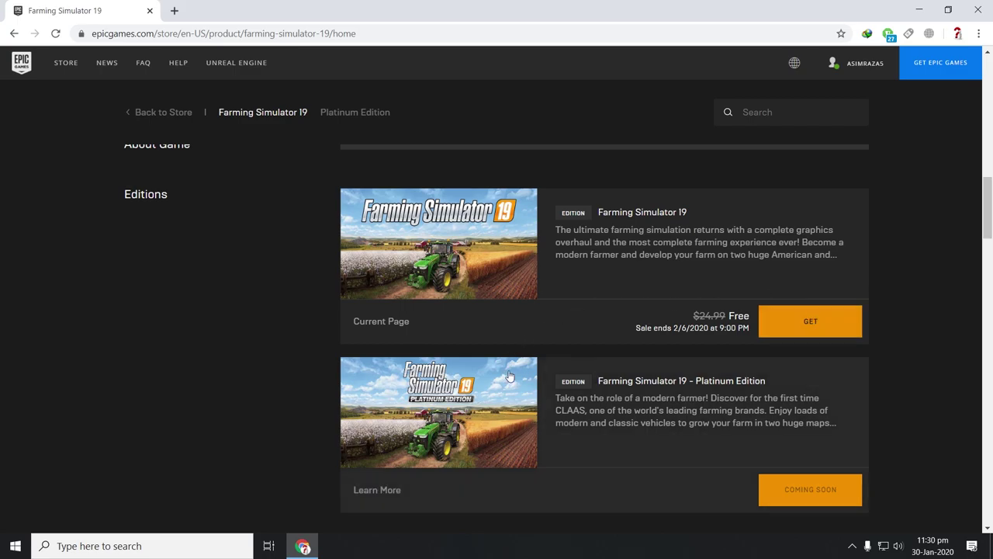
# - Claim Farming Simulator 19 for $0.00, accepting the developer privacy terms and placing the order
pyautogui.click(810, 309)
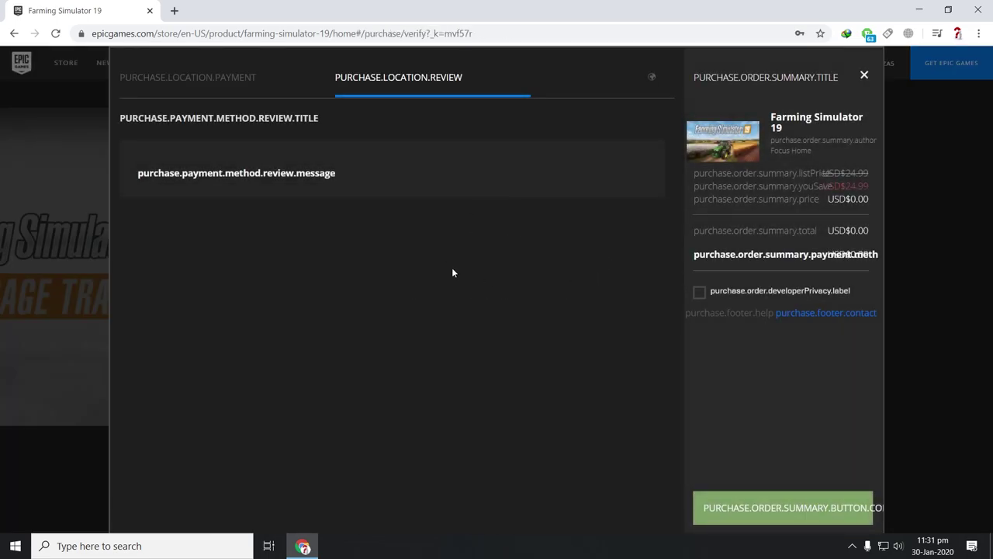
pyautogui.click(700, 293)
pyautogui.click(749, 511)
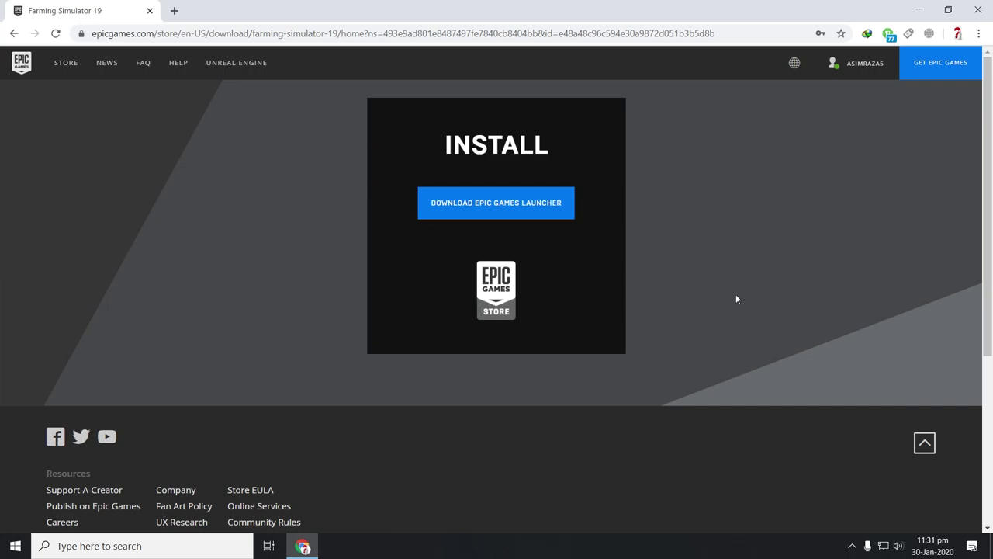
# - Return to the store home, reopen Farming Simulator 19, and confirm its standard edition shows Owned
pyautogui.scroll(-3, 735, 295)
pyautogui.scroll(3, 732, 293)
pyautogui.click(67, 63)
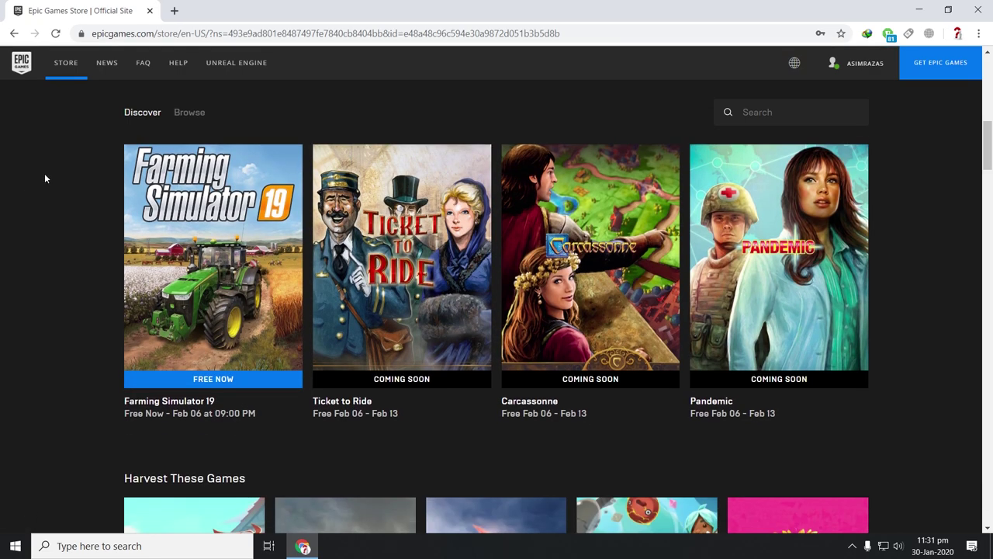
pyautogui.click(218, 230)
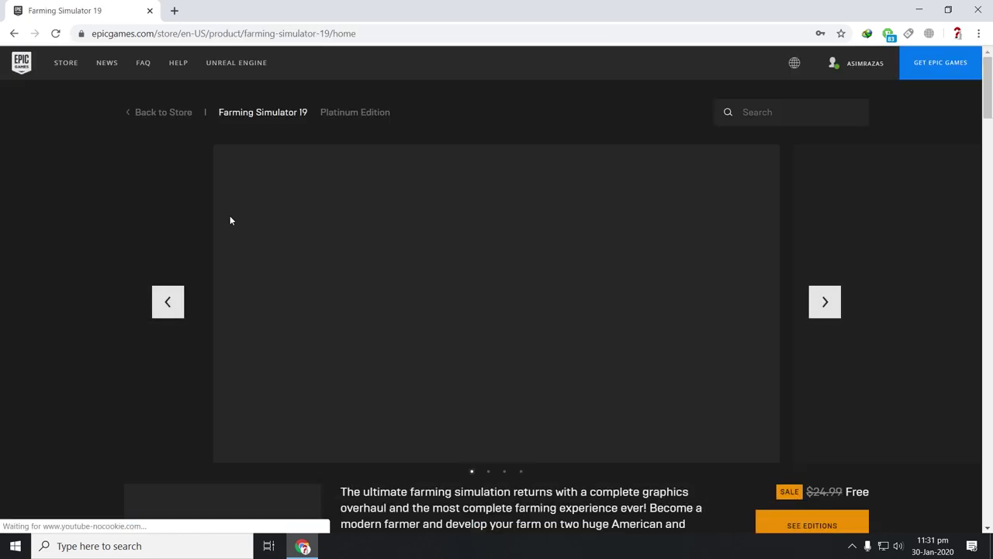
pyautogui.scroll(-3, 248, 218)
pyautogui.scroll(-6, 250, 221)
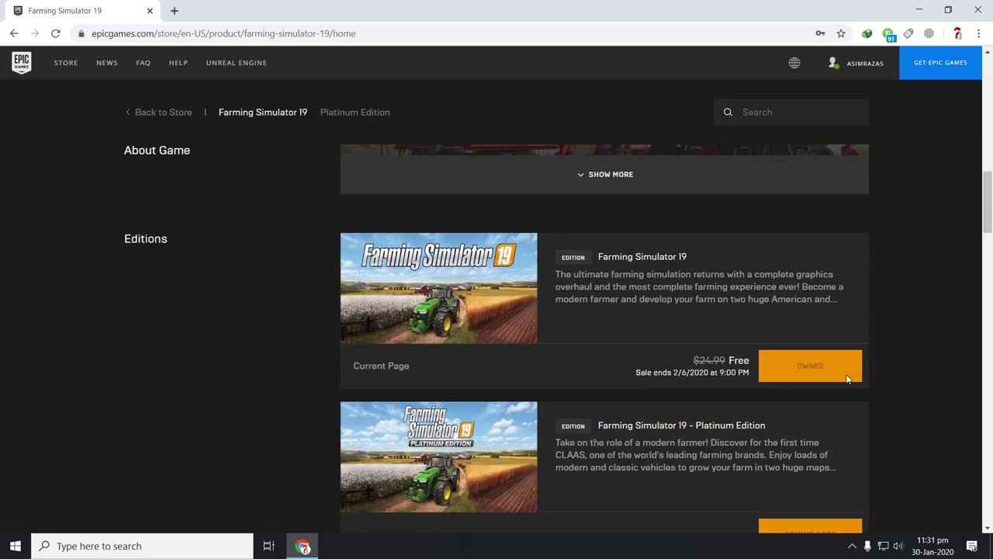
pyautogui.scroll(9, 796, 345)
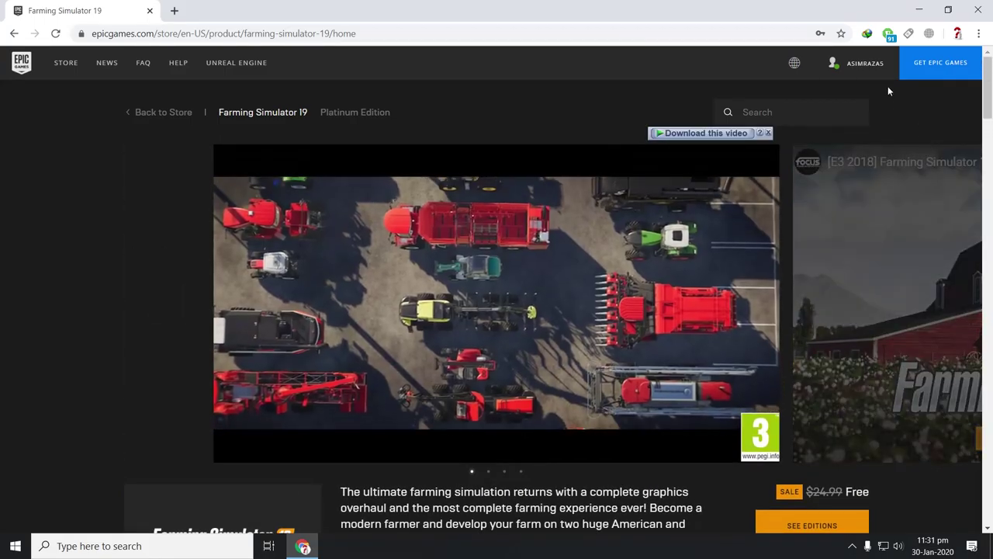
pyautogui.scroll(-6, 776, 451)
pyautogui.scroll(-4, 777, 451)
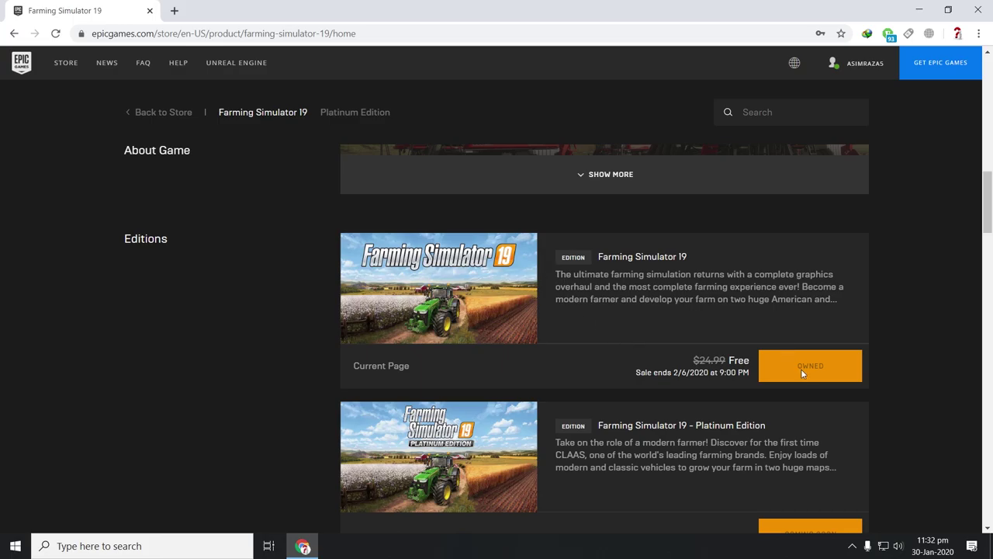
pyautogui.scroll(10, 216, 331)
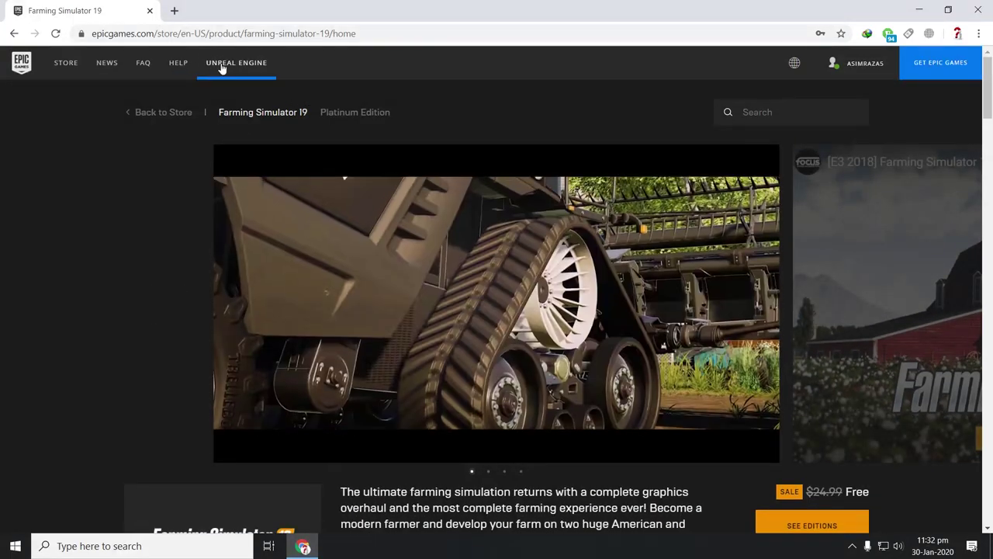
# - Download the 41.72 MB EpicInstaller-10.7.0 through IDM, then minimise the download manager
pyautogui.click(960, 62)
pyautogui.click(492, 332)
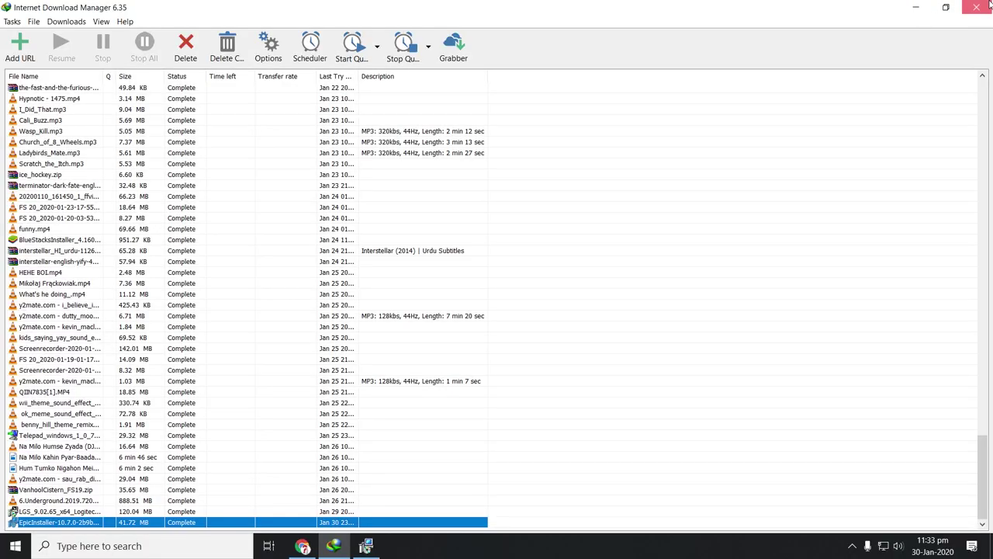
pyautogui.click(915, 8)
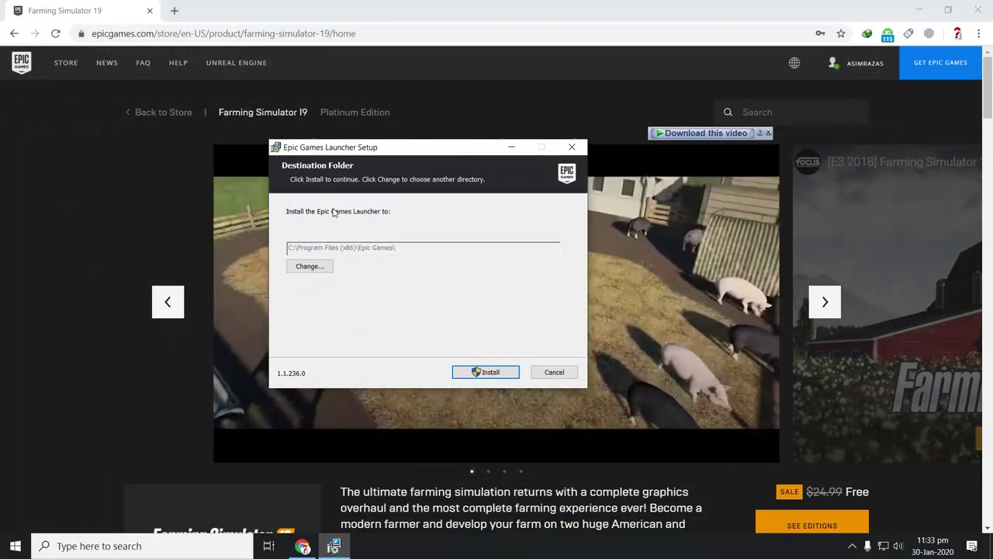
# - Install the Epic Games Launcher to the default C:\Program Files (x86)\Epic Games folder
pyautogui.moveTo(407, 154); pyautogui.dragTo(473, 157)
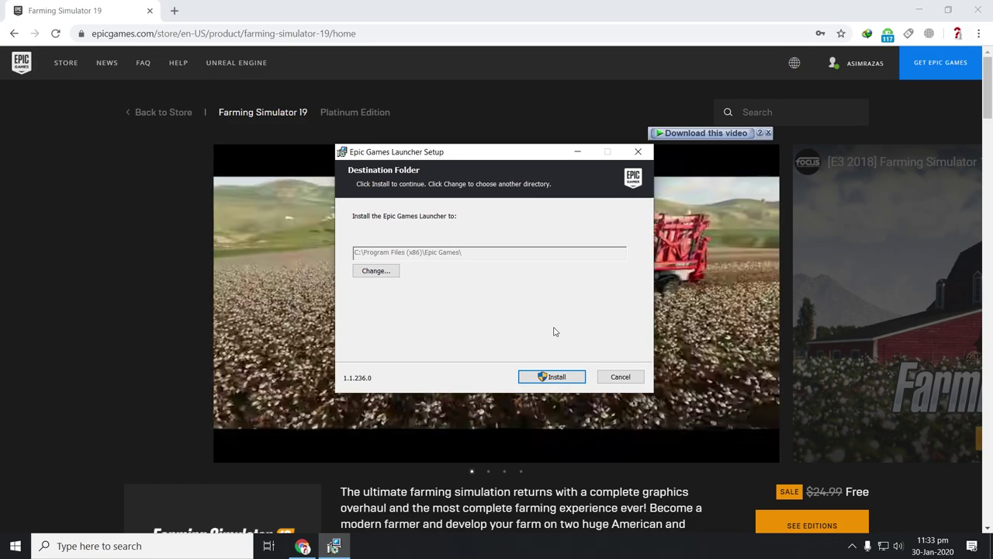
pyautogui.click(557, 379)
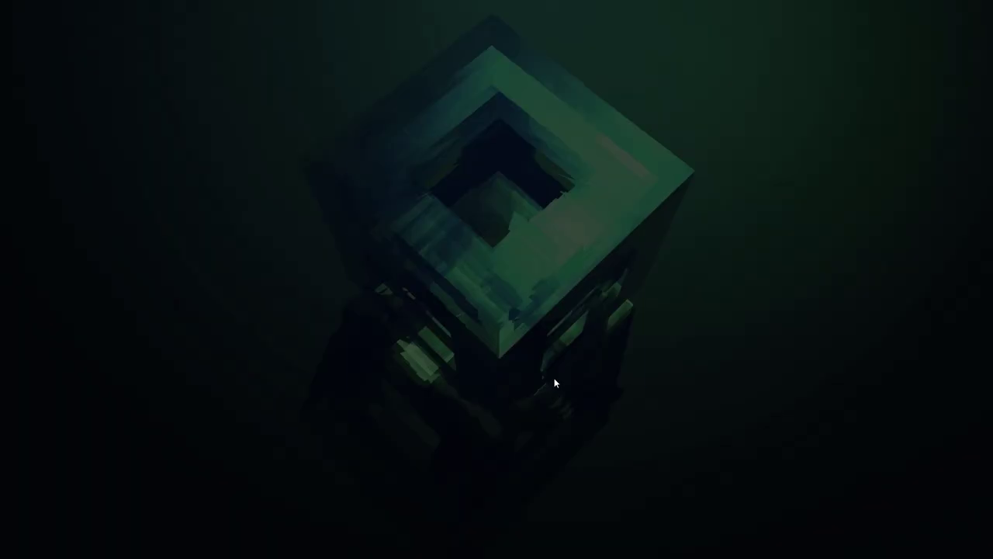
# - Approve the UAC prompt and let the launcher run through its first-run update
pyautogui.click(456, 360)
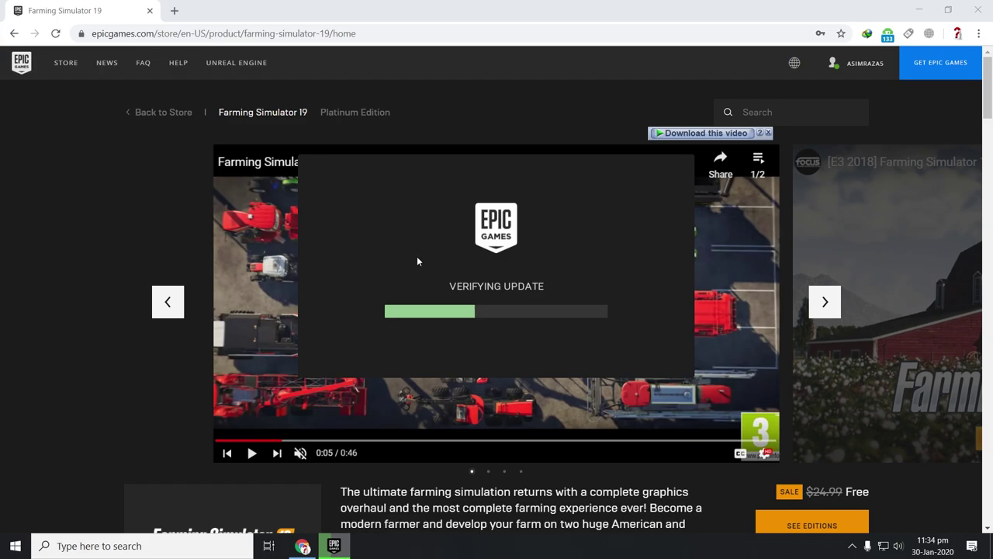
pyautogui.moveTo(482, 163); pyautogui.dragTo(428, 204)
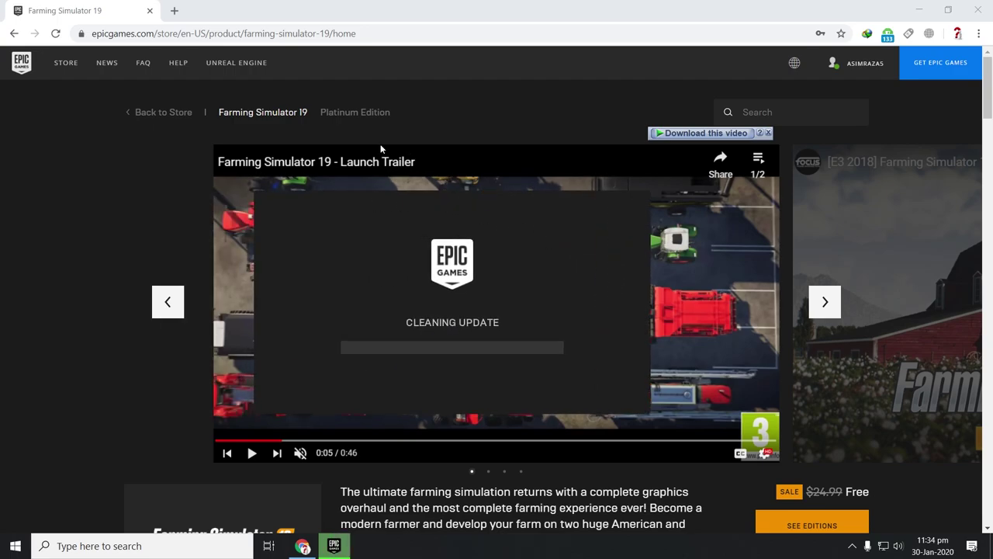
pyautogui.click(363, 158)
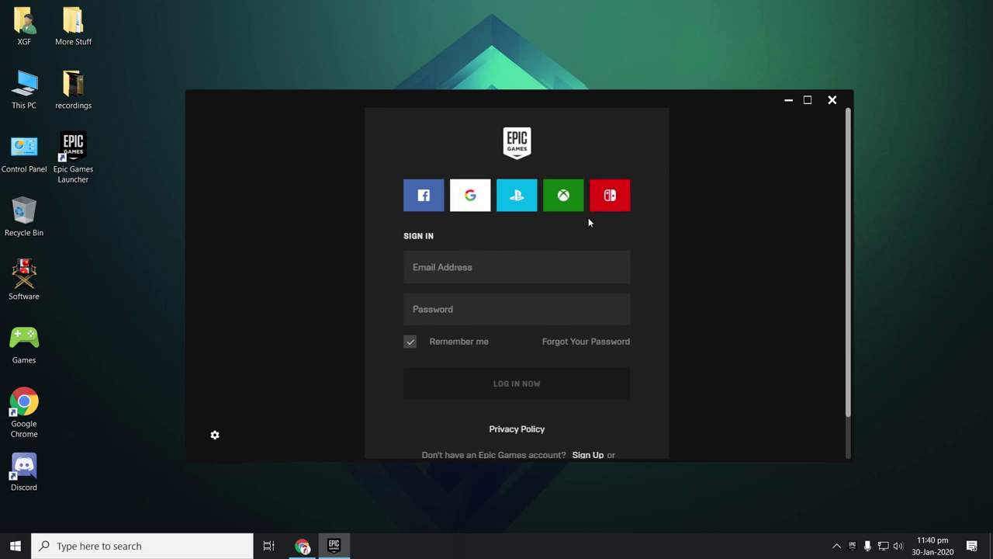
# - Enter the account e-mail address in the launcher's sign-in form
pyautogui.scroll(-1, 558, 326)
pyautogui.scroll(2, 543, 380)
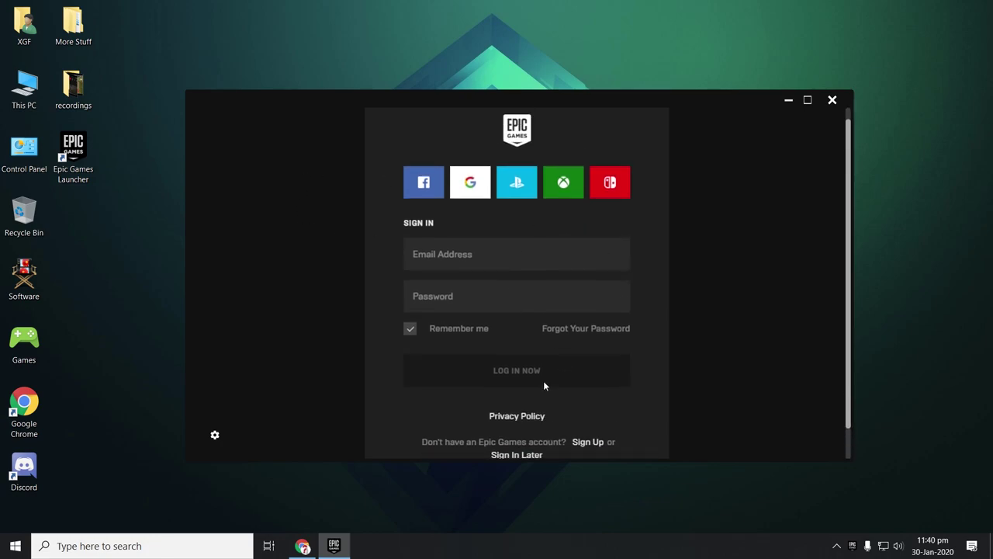
pyautogui.click(482, 267)
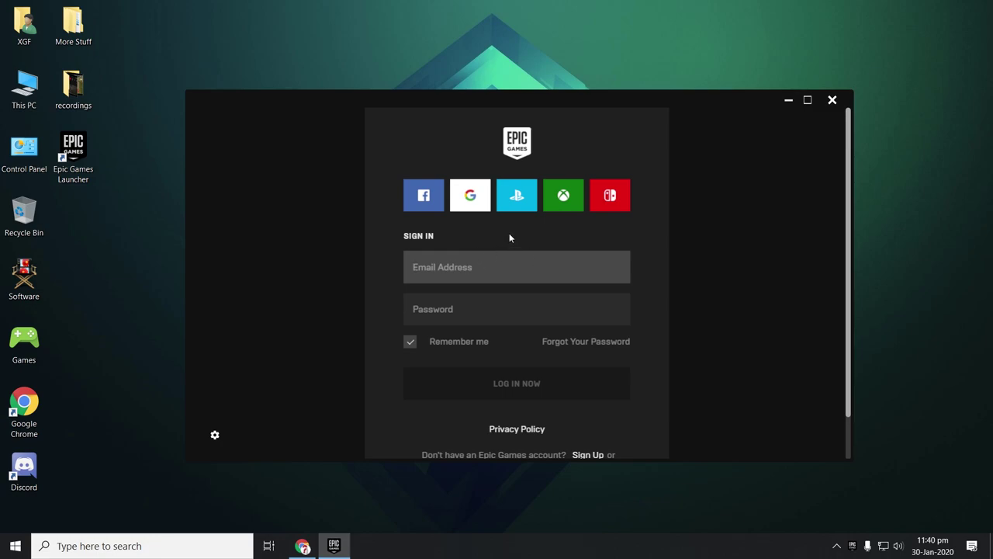
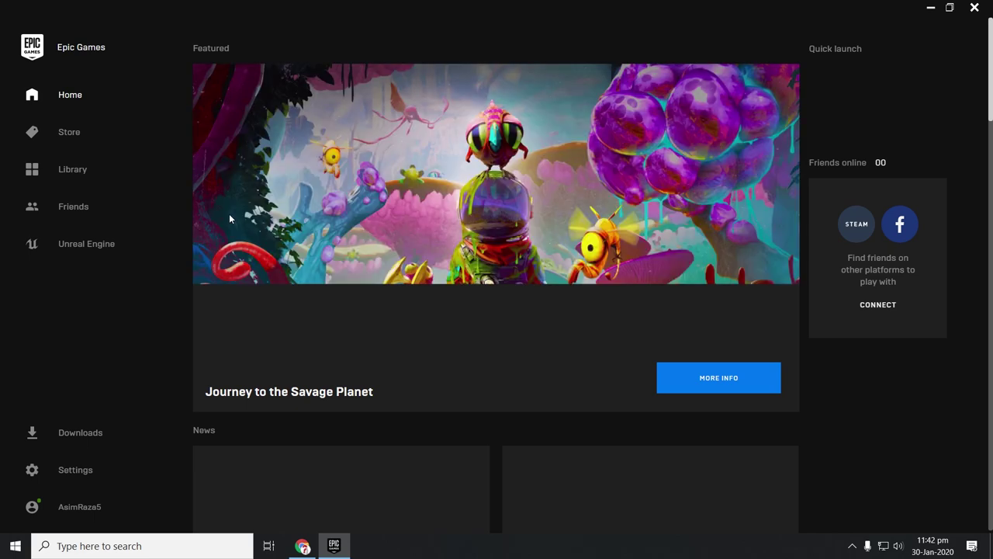
# - Open the Farming Simulator 19 store page from its news card on Home
pyautogui.scroll(-2, 204, 268)
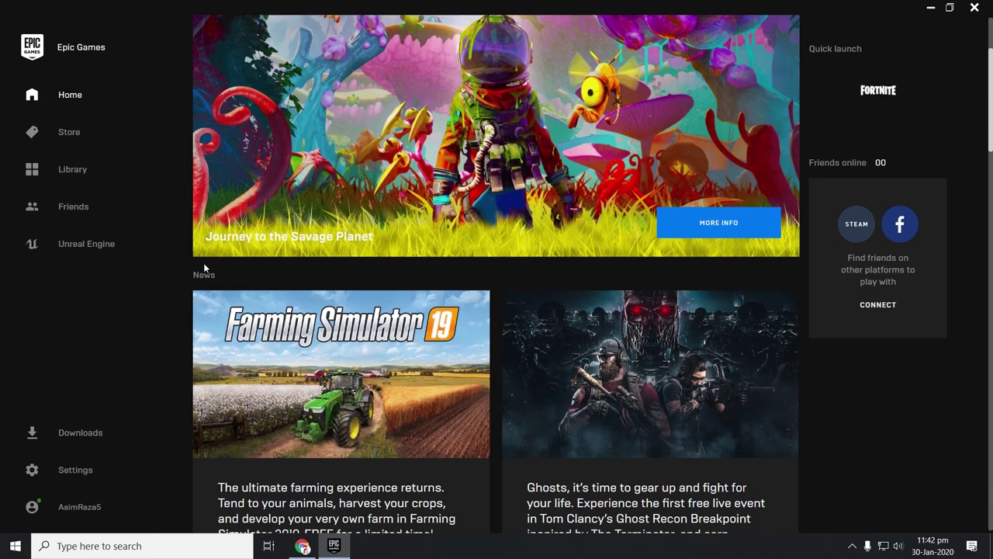
pyautogui.scroll(-1, 204, 268)
pyautogui.scroll(-2, 206, 266)
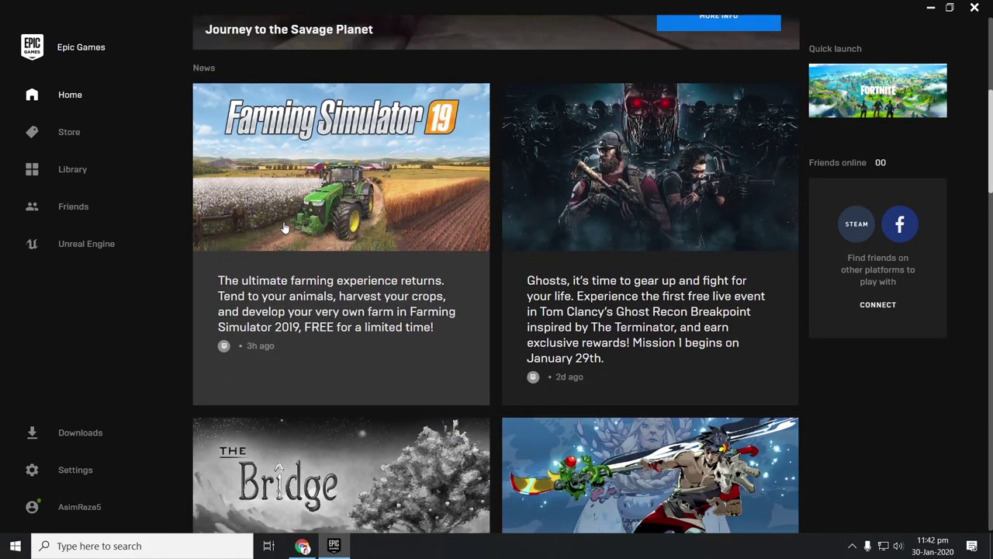
pyautogui.click(283, 227)
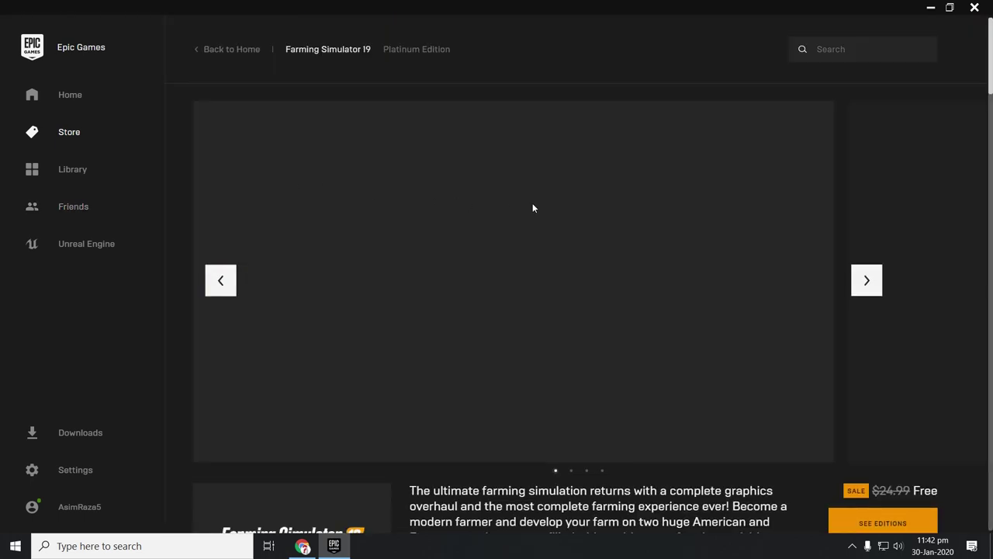
# - Go from the Editions section's Owned button to Farming Simulator 19 in the Library
pyautogui.scroll(-3, 539, 205)
pyautogui.scroll(-10, 554, 235)
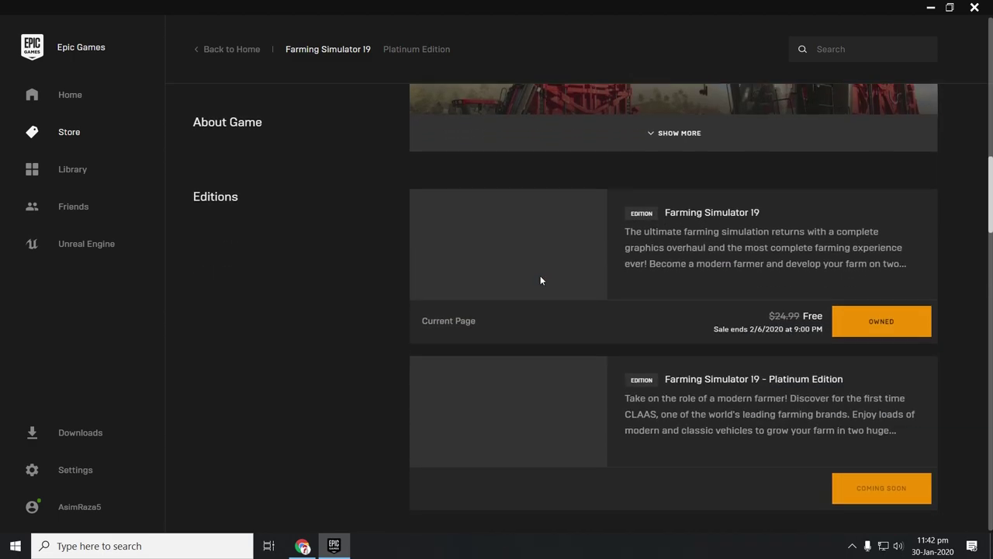
pyautogui.scroll(-2, 540, 275)
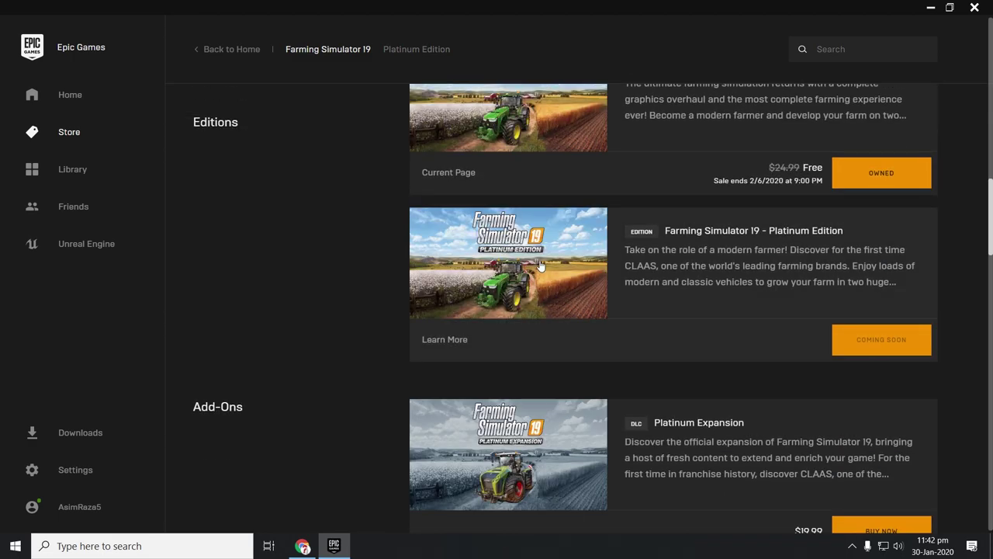
pyautogui.click(870, 171)
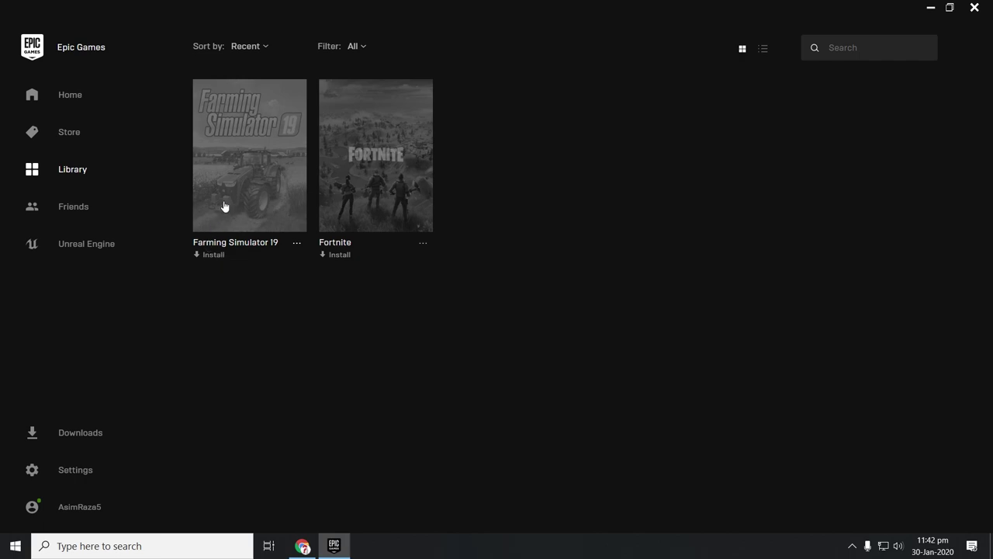
# - Start installing Farming Simulator 19 and accept its End User License Agreement
pyautogui.click(297, 243)
pyautogui.click(351, 421)
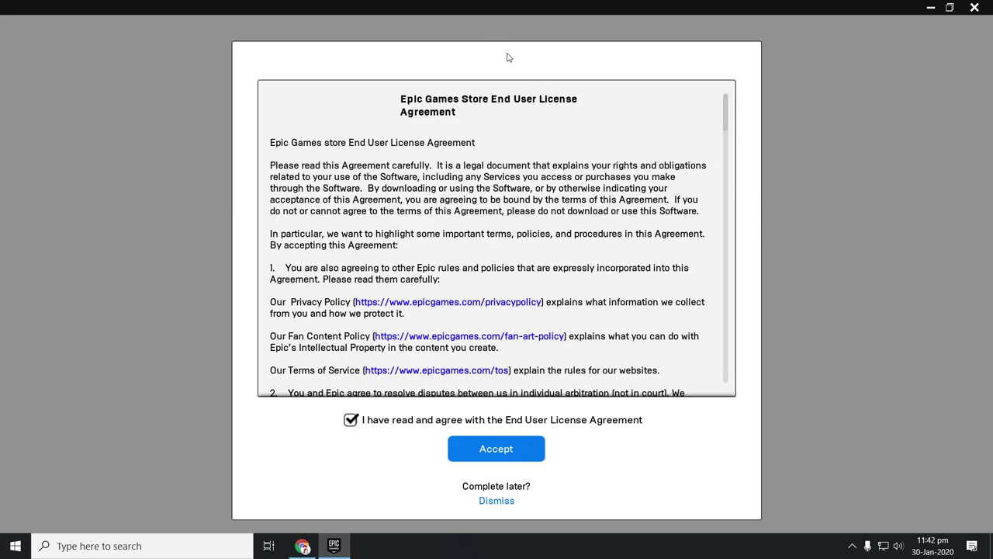
pyautogui.scroll(-8, 508, 285)
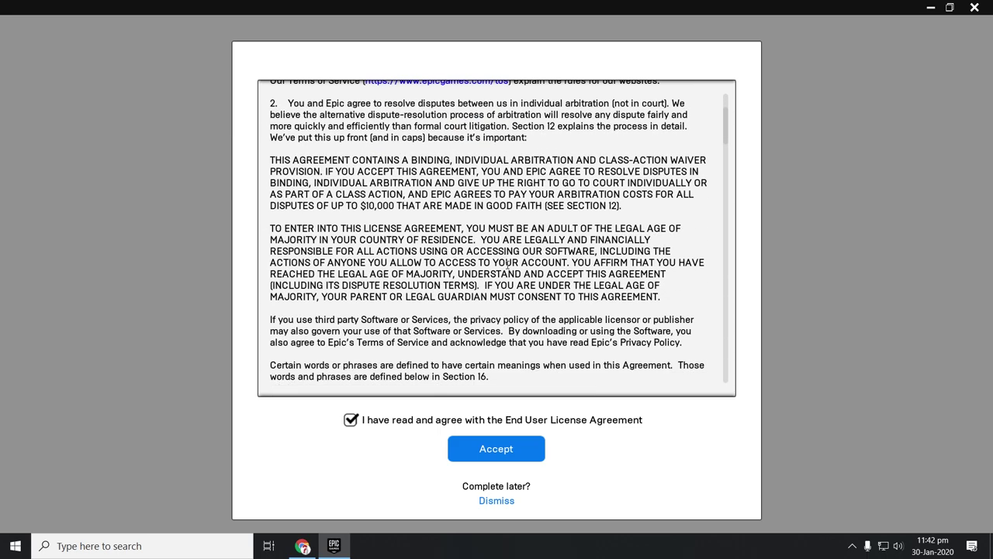
pyautogui.click(505, 452)
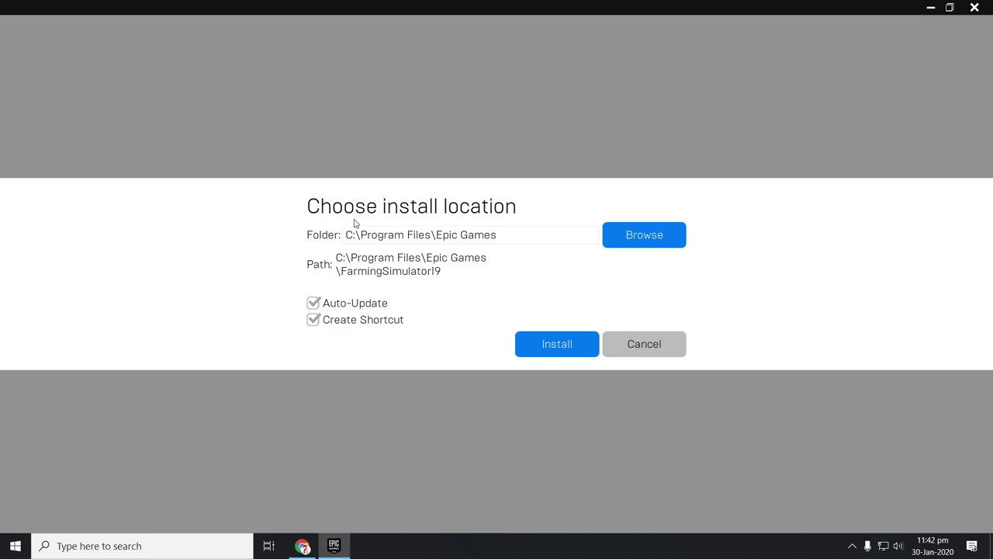
# - Change the install folder to Basic Drive (D:) as D:\FarmingSimulator19 and start the install
pyautogui.click(669, 237)
pyautogui.scroll(-1, 272, 160)
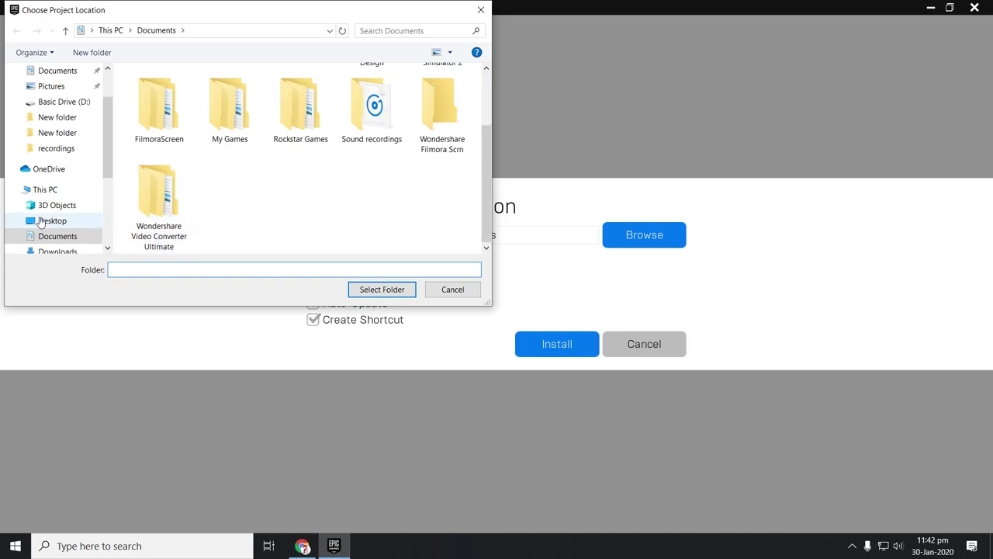
pyautogui.scroll(-3, 62, 223)
pyautogui.click(63, 215)
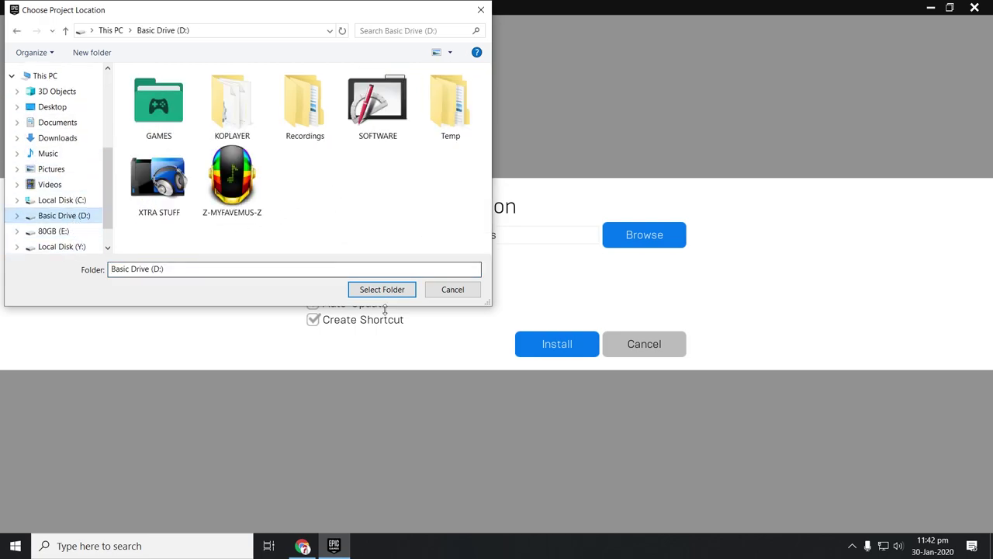
pyautogui.click(385, 294)
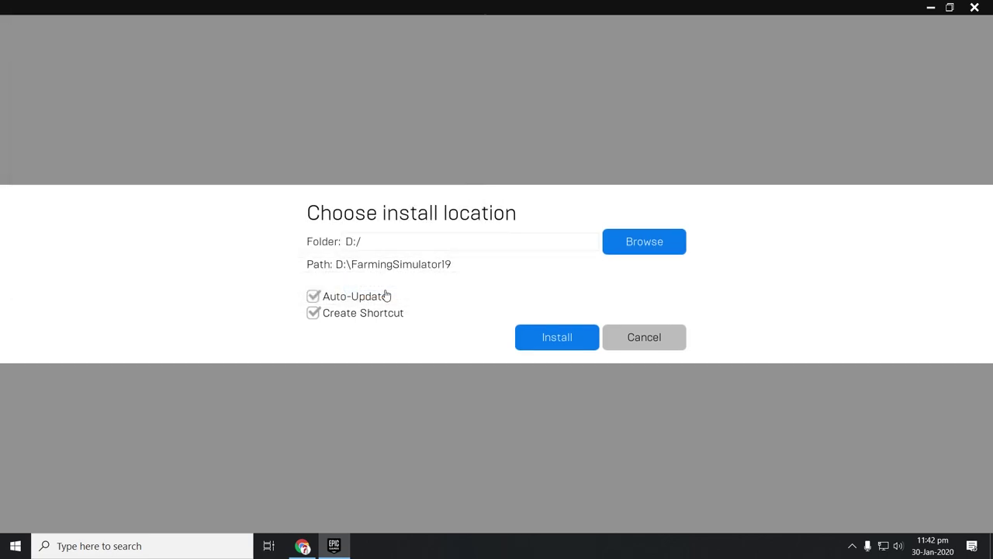
pyautogui.click(551, 335)
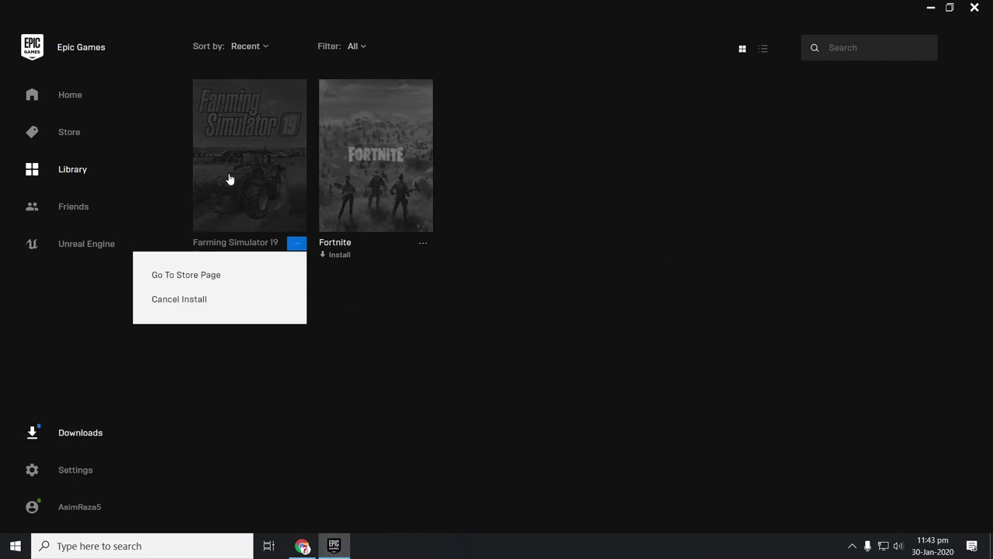
# - Open the Farming Simulator 19 store page and show the download progress
pyautogui.click(194, 276)
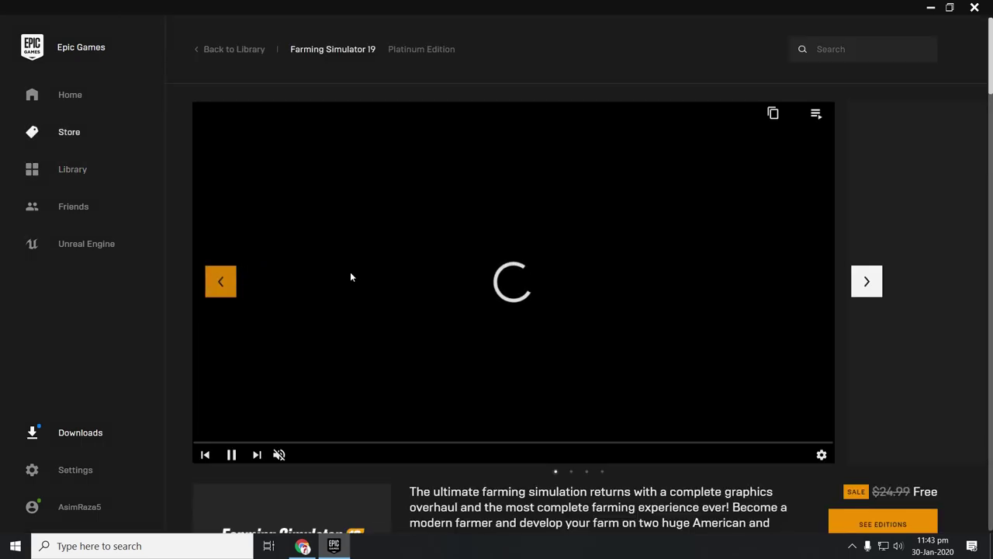
pyautogui.scroll(-5, 351, 275)
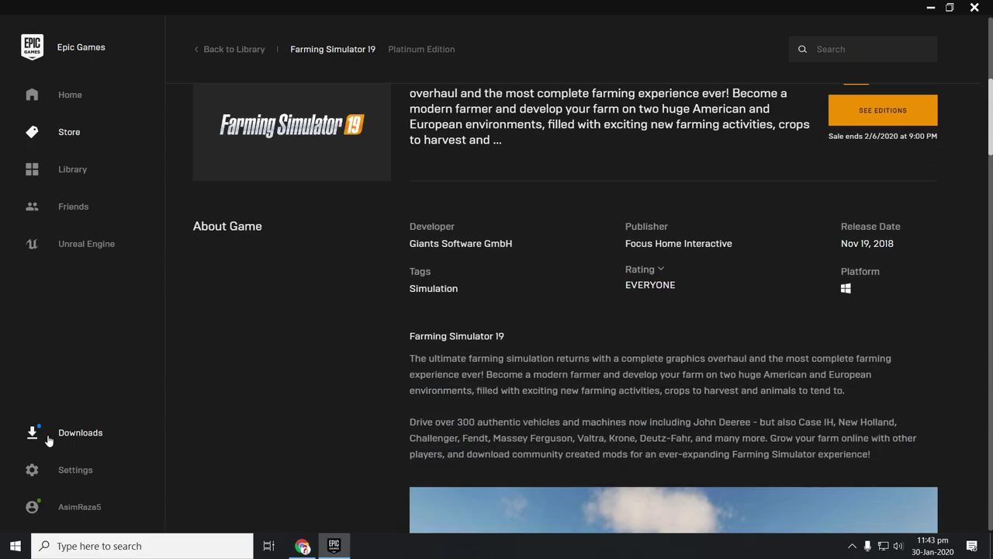
pyautogui.click(62, 440)
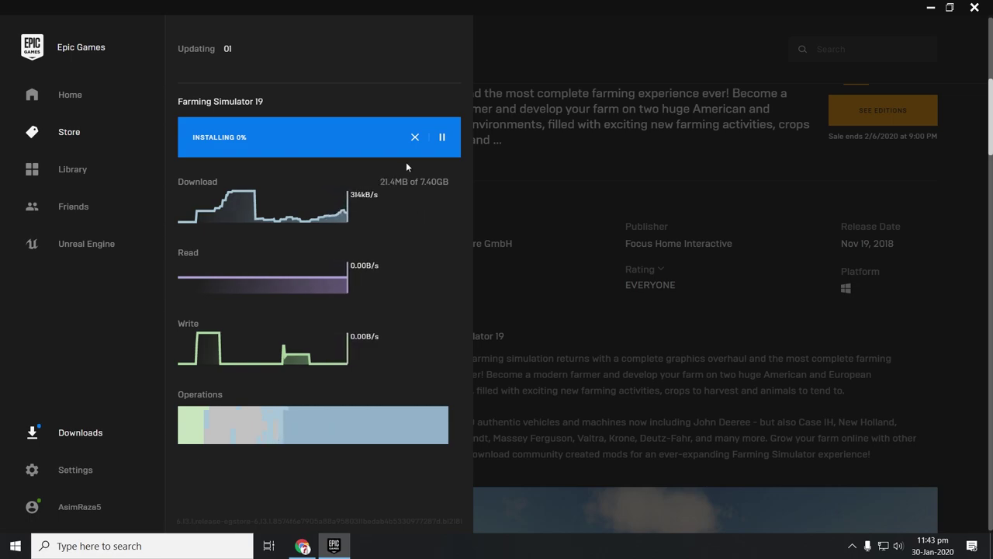
# - Cancel the Farming Simulator 19 download, close the downloads panel and return to the Library
pyautogui.click(414, 138)
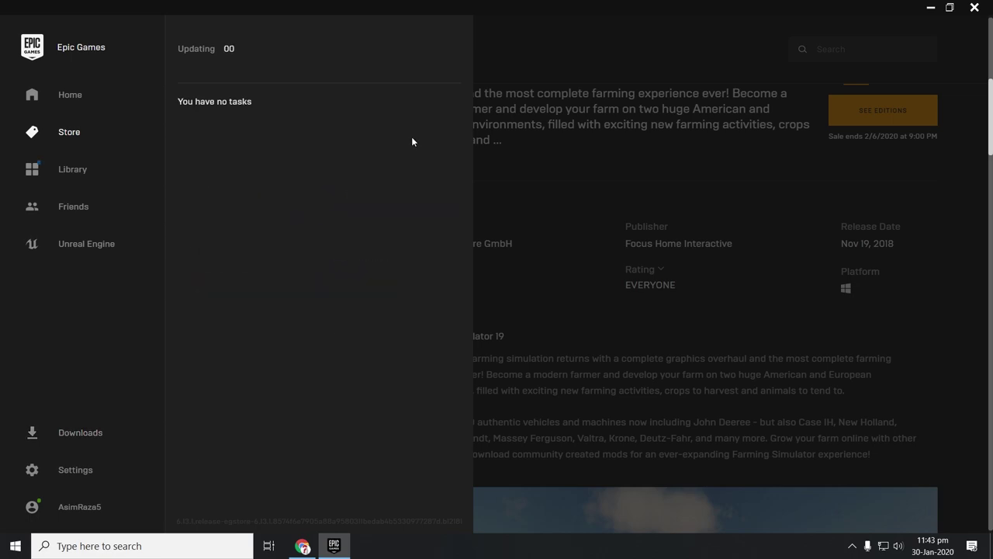
pyautogui.click(561, 209)
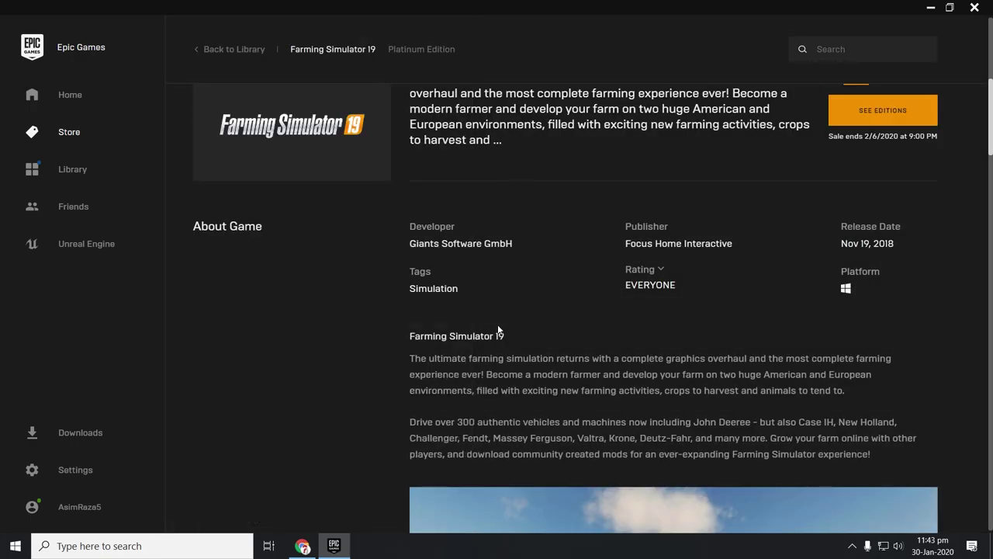
pyautogui.scroll(-2, 498, 300)
pyautogui.scroll(-1, 497, 300)
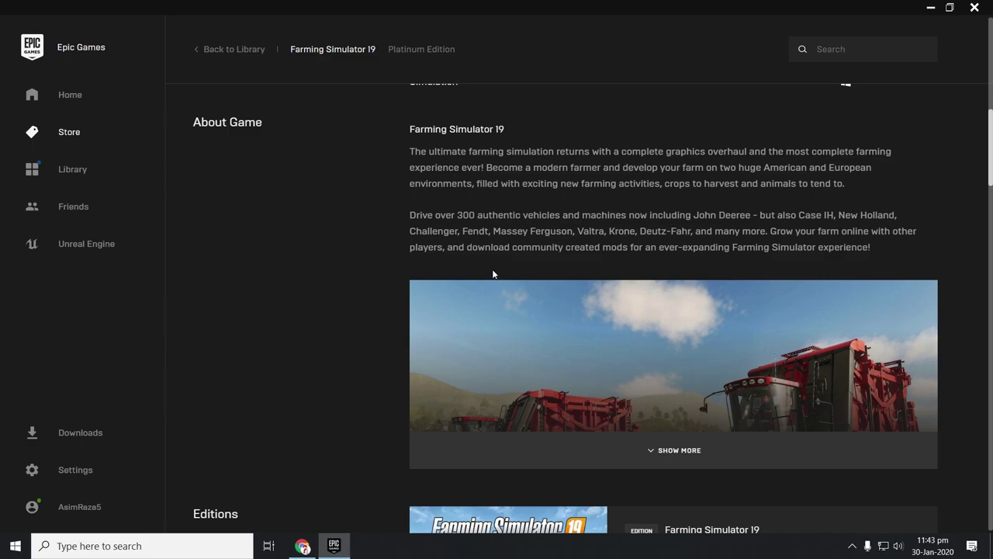
pyautogui.click(63, 171)
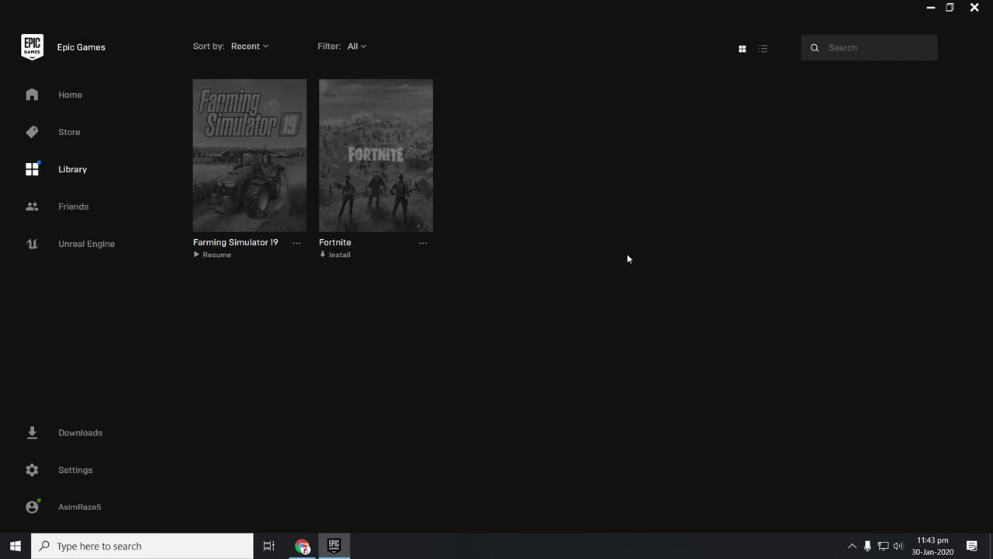
# - Close the Epic Games Launcher window with Alt+F4
pyautogui.hotkey('alt', 'F4')
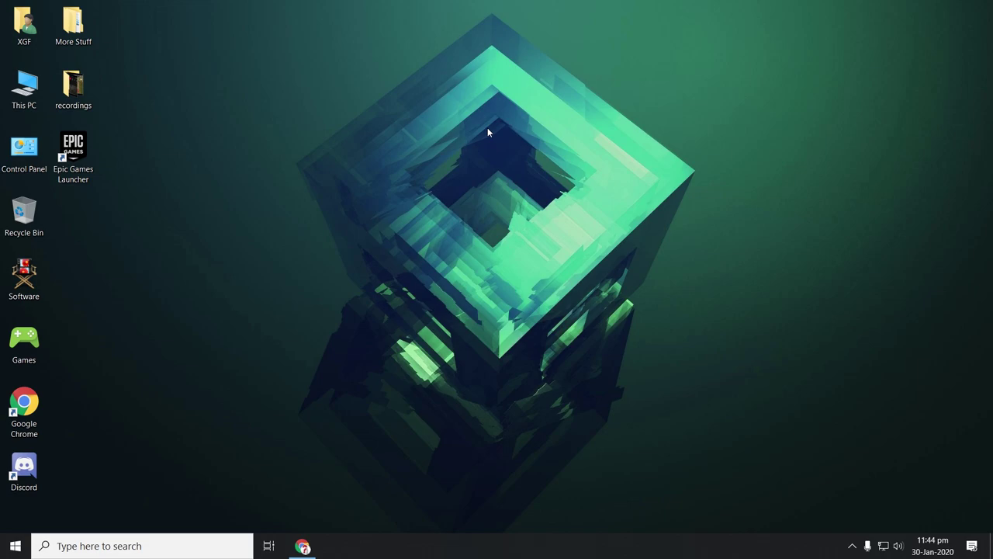